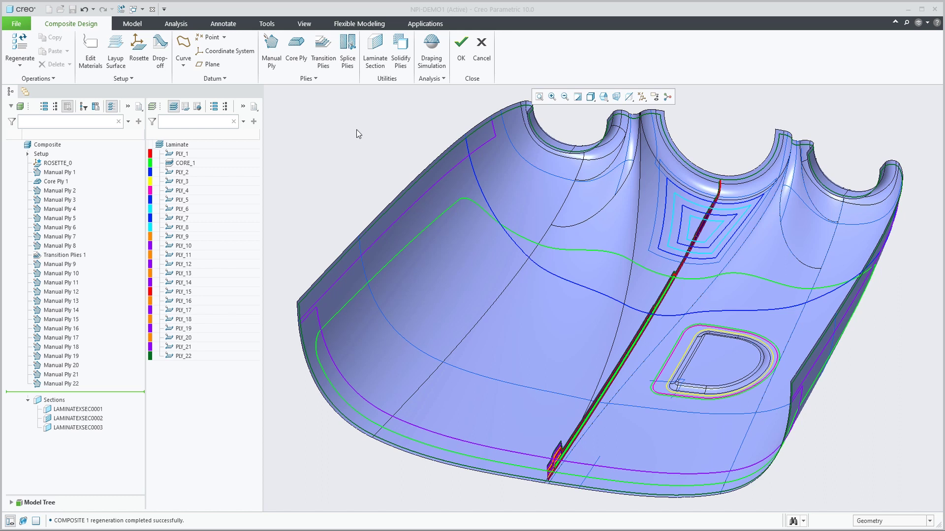
Create a ply splice for PLY_22 using the curve across the lower laminate as splicing curve.
left_click(348, 64)
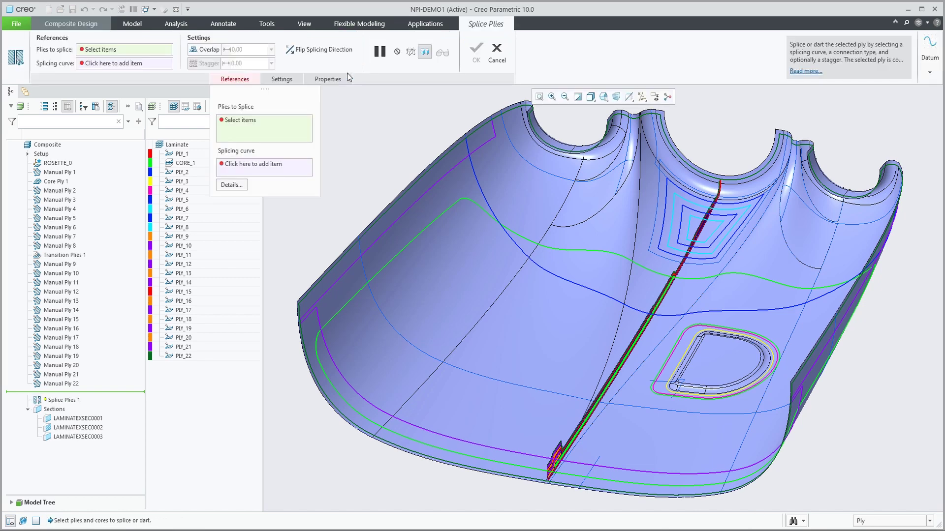
left_click(183, 356)
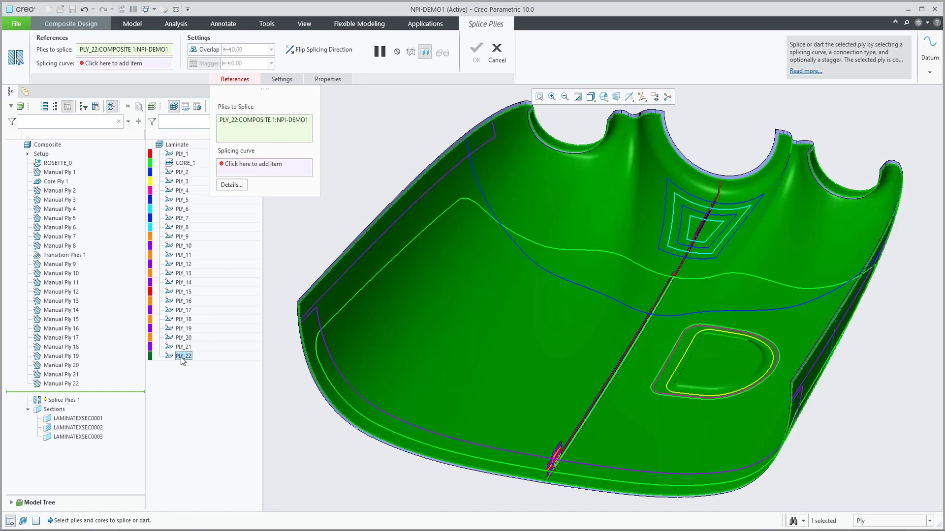
left_click(274, 166)
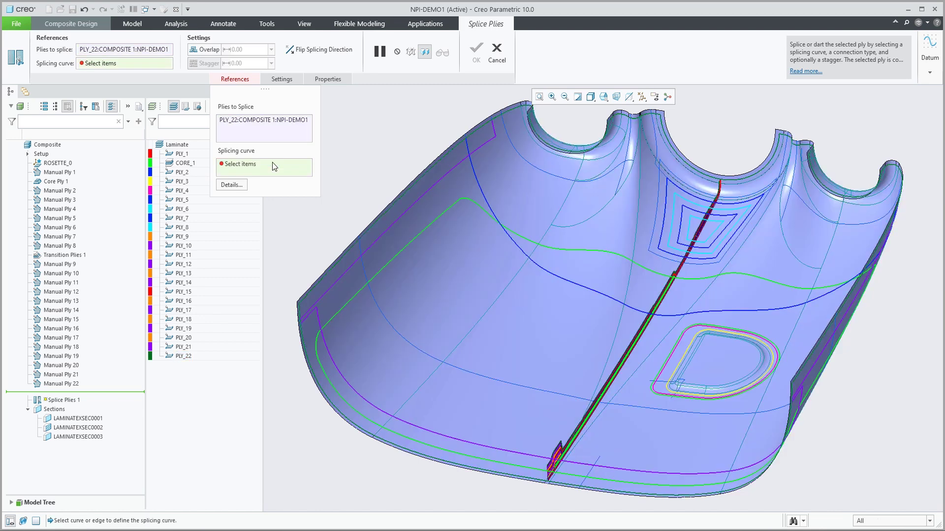
left_click(414, 347)
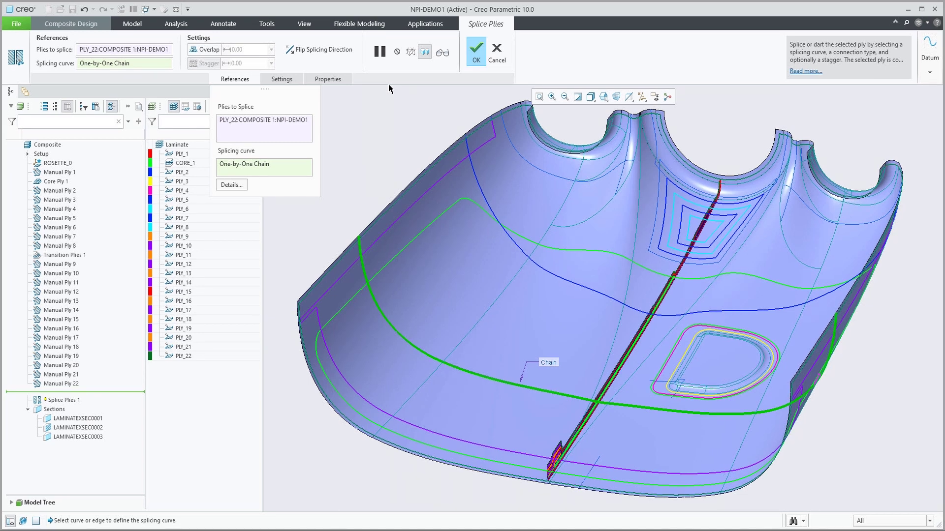
Apply the PLY_22 splice and orient and zoom the view onto the laminate section cut.
left_click(206, 50)
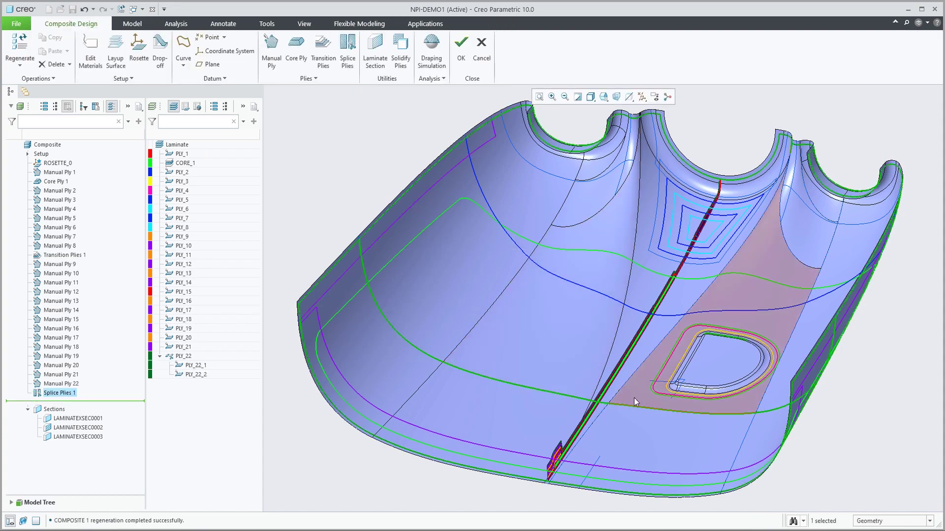
middle_click_drag(633, 398, 632, 170)
left_click(604, 96)
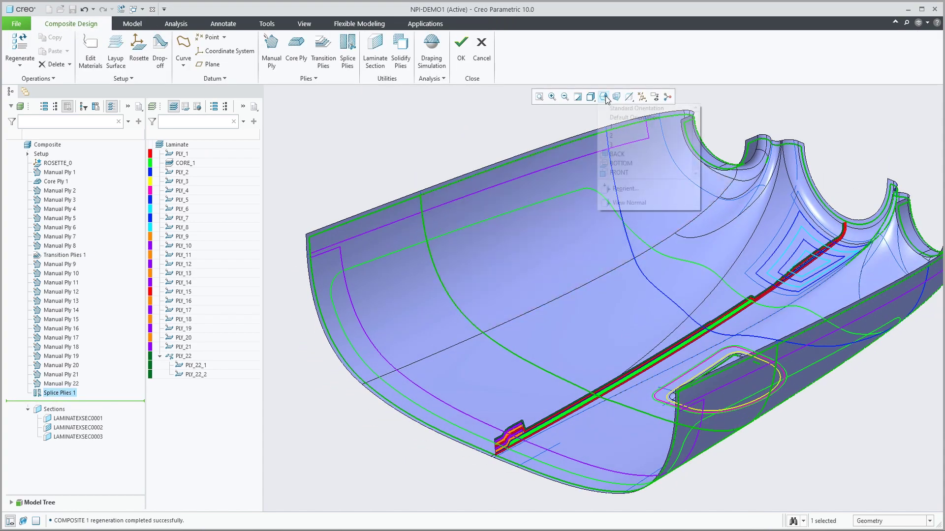
left_click(614, 135)
scroll(638, 280, "up", 10)
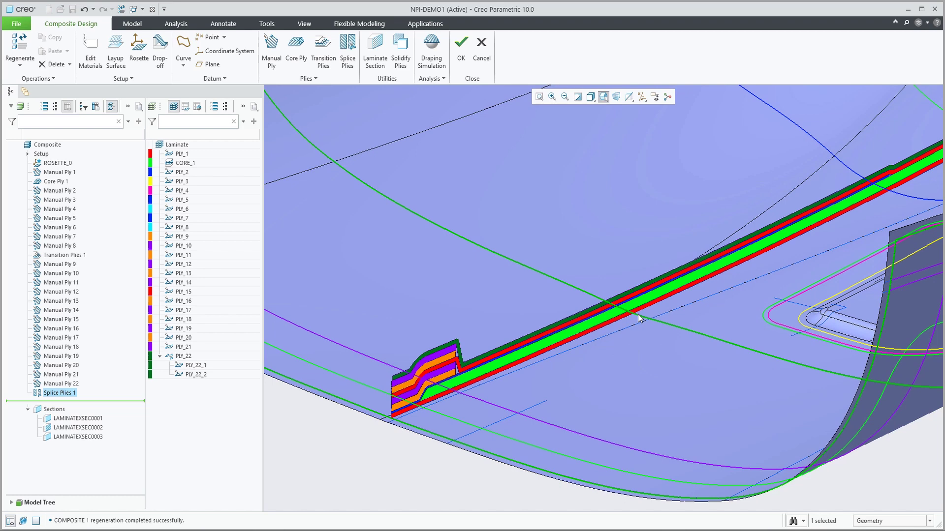
middle_click_drag(637, 285, 606, 364)
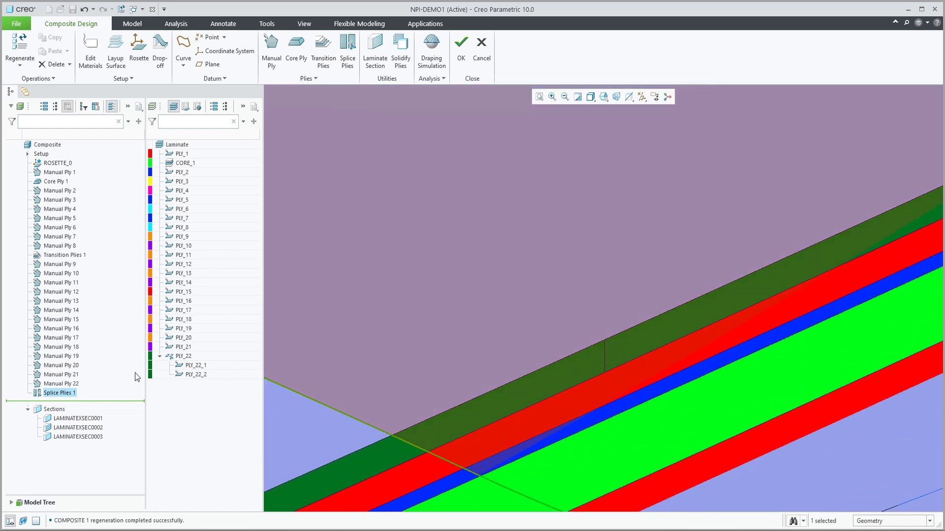
Expand PLY_22 to check sub-plies PLY_22_1 and PLY_22_2, then select Splice Plies 1.
left_click(181, 357)
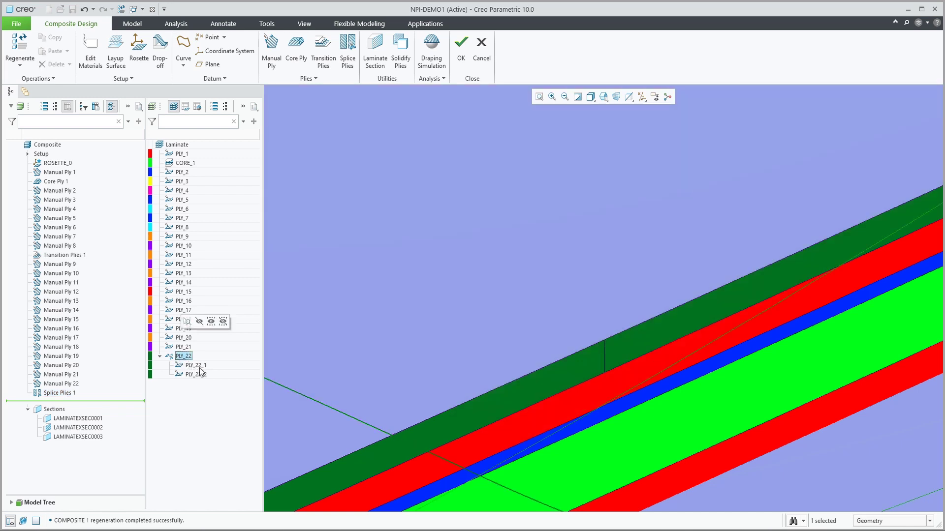
left_click(200, 374)
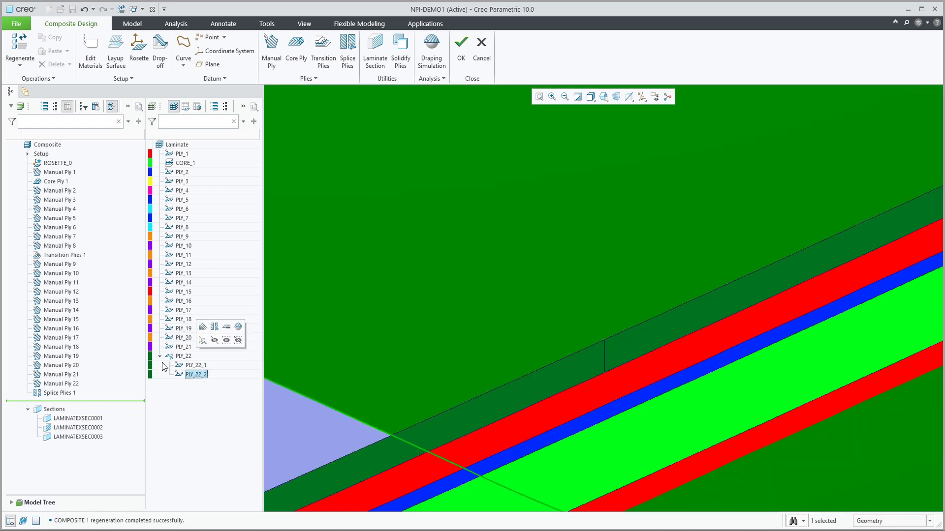
left_click(160, 357)
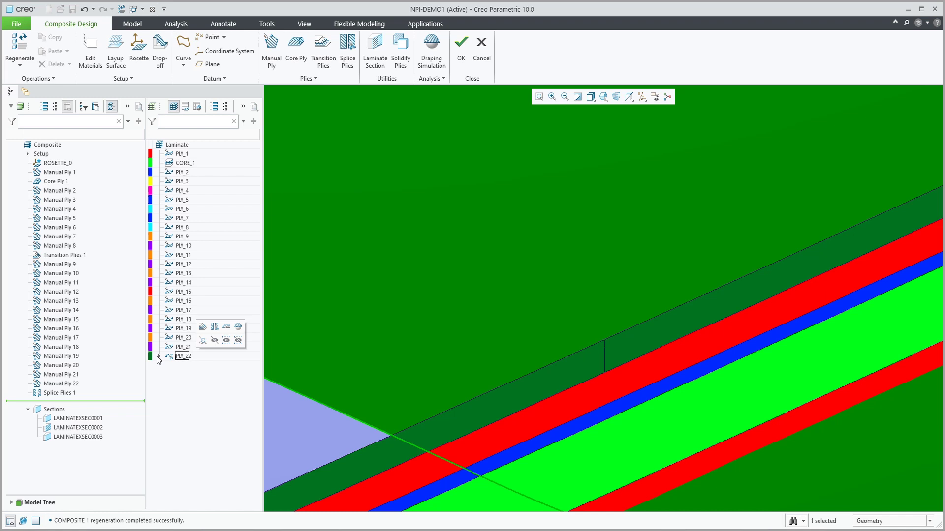
left_click(159, 357)
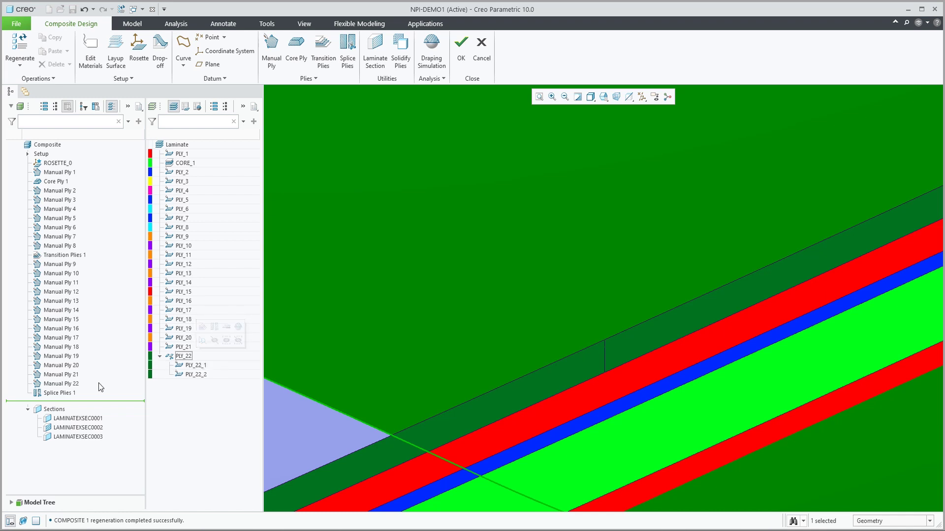
left_click(59, 392)
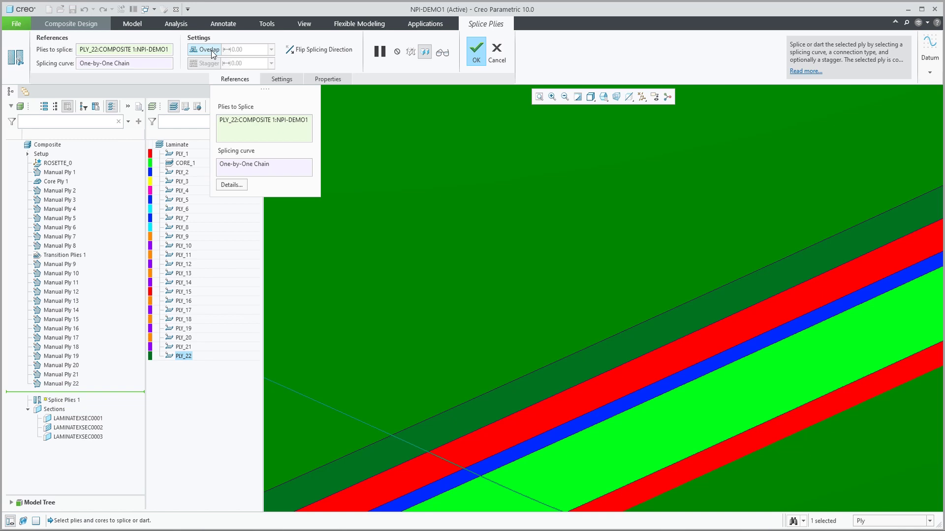
Enable a 10 overlap on Splice Plies 1, flip its splicing direction, and apply the change.
left_click(209, 50)
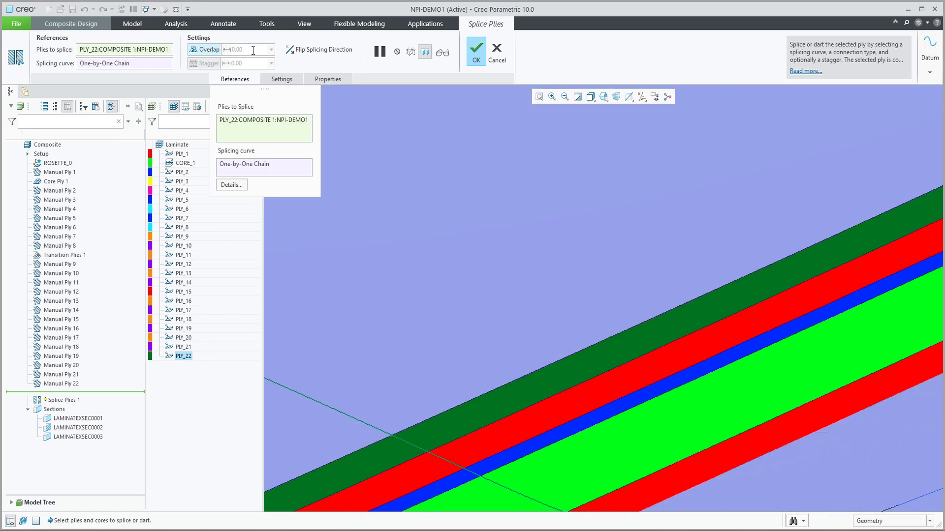
left_click(254, 50)
type("10")
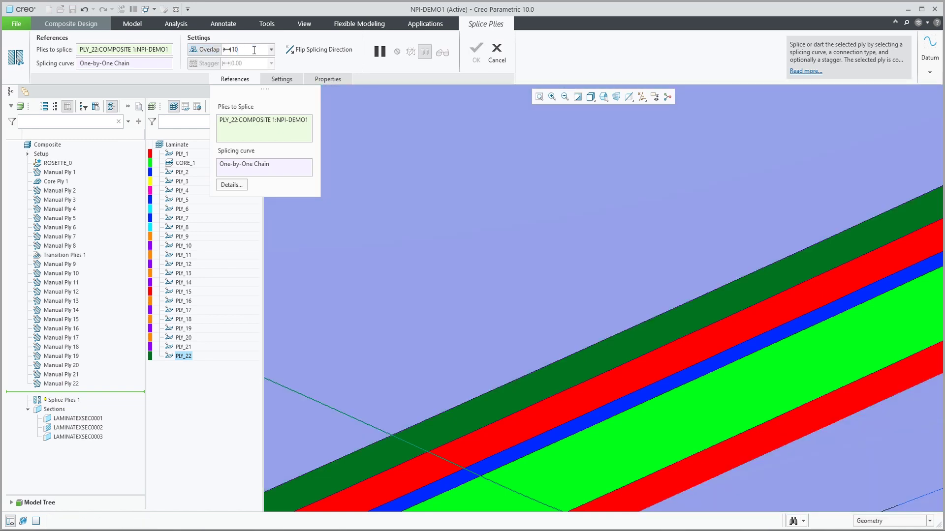
key("Return")
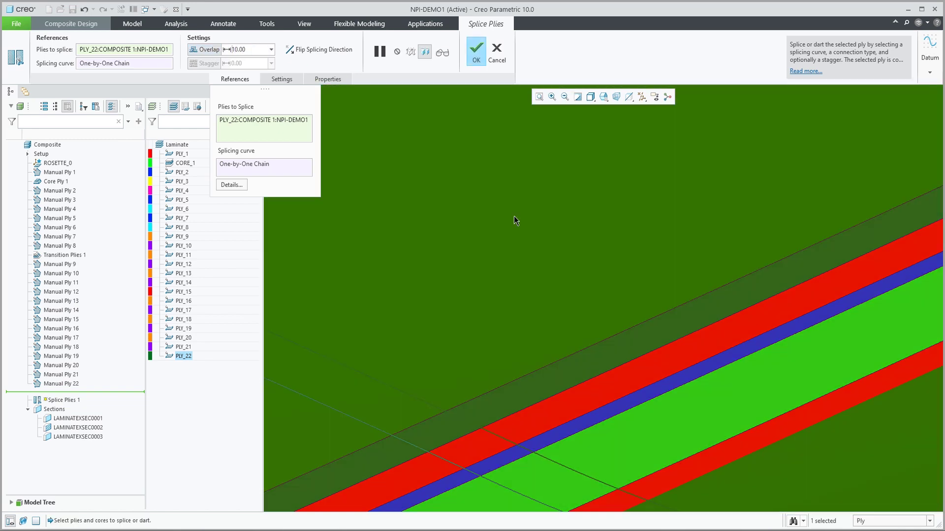
left_click(320, 49)
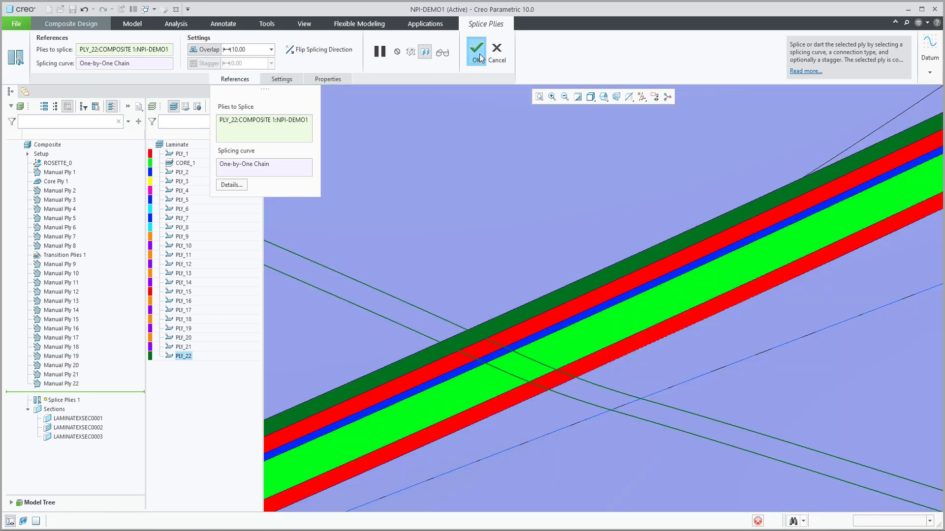
left_click(480, 57)
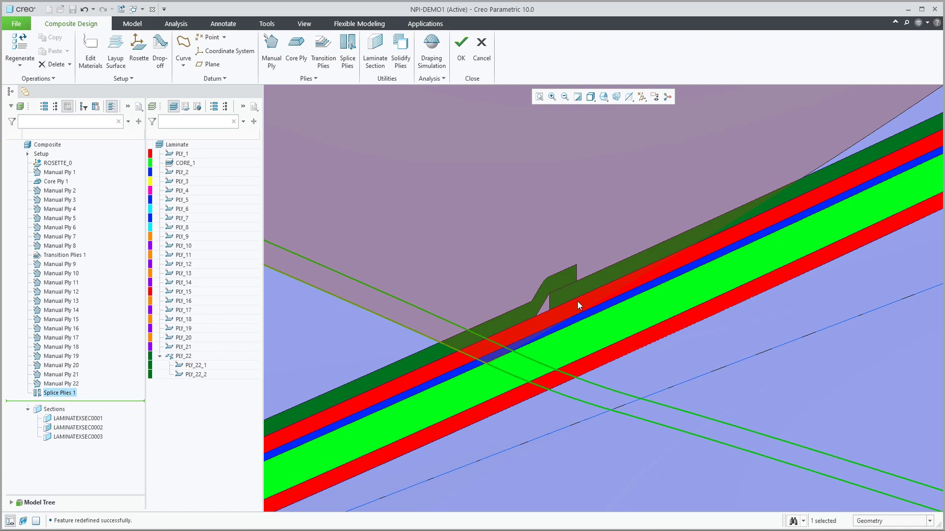
scroll(560, 285, "up", 6)
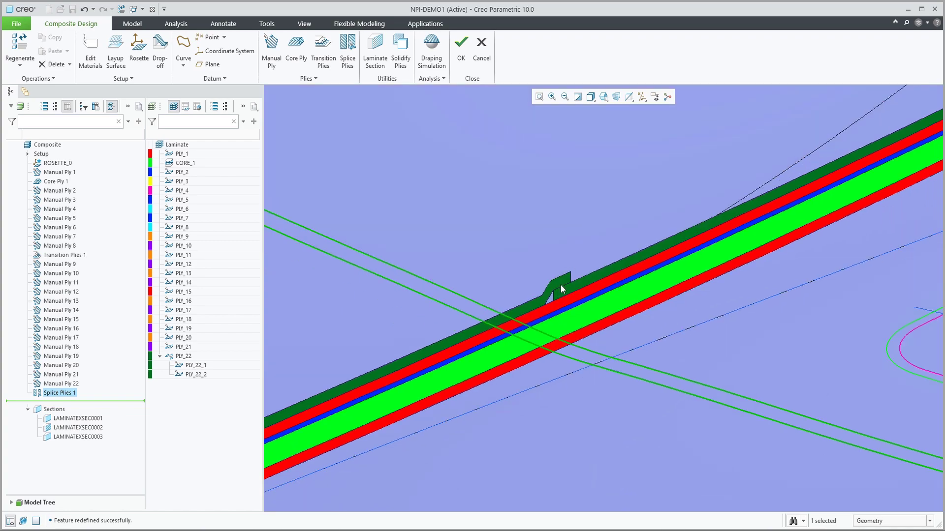
middle_click_drag(524, 291, 527, 295)
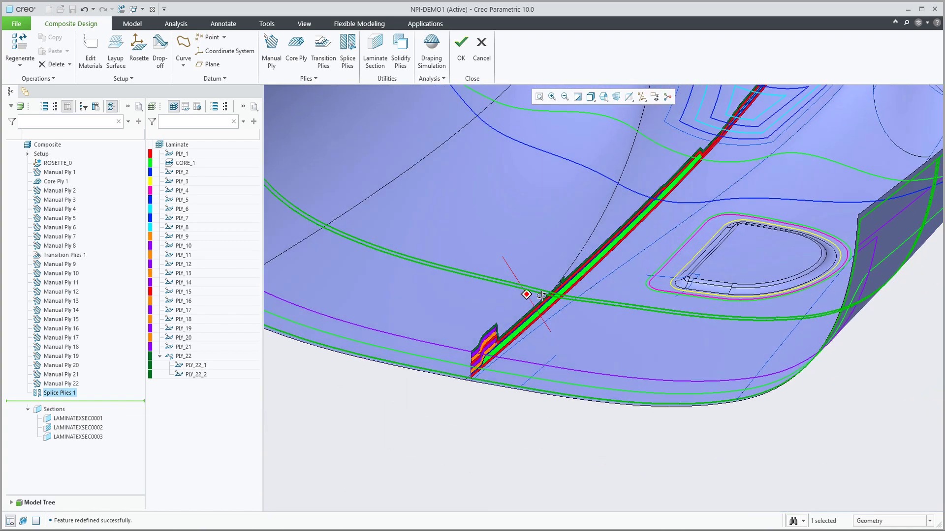
Splice PLY_9, PLY_10, PLY_16 and PLY_17 together along the edge near the lower rim.
left_click(181, 237)
left_click(183, 246, "ctrl")
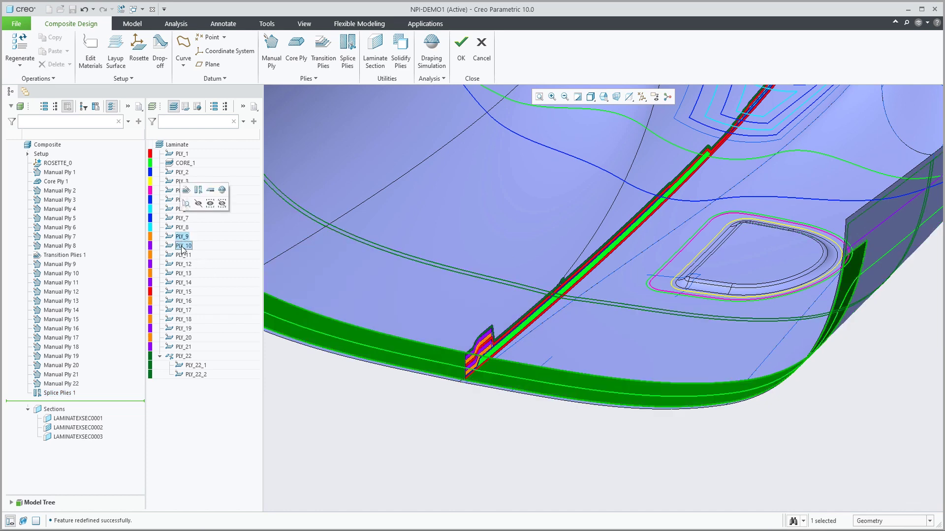
left_click(183, 301, "ctrl")
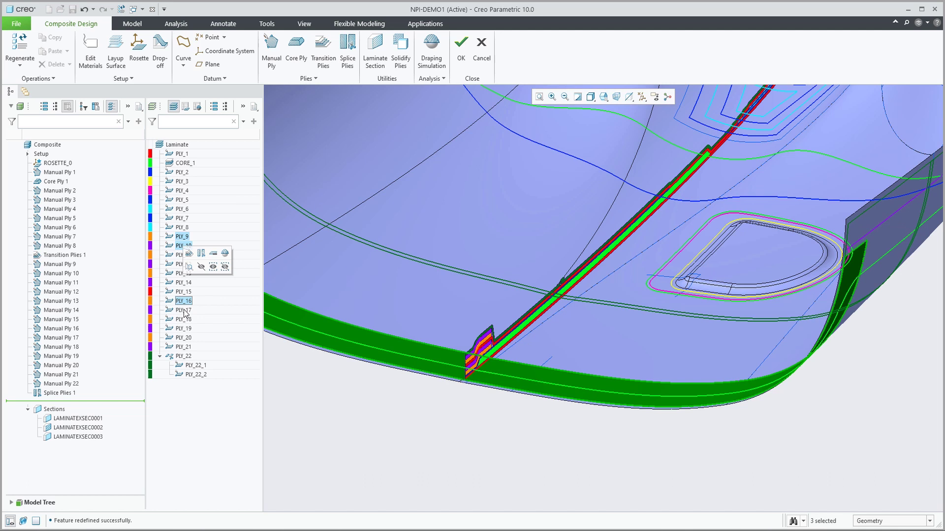
left_click(184, 310, "ctrl")
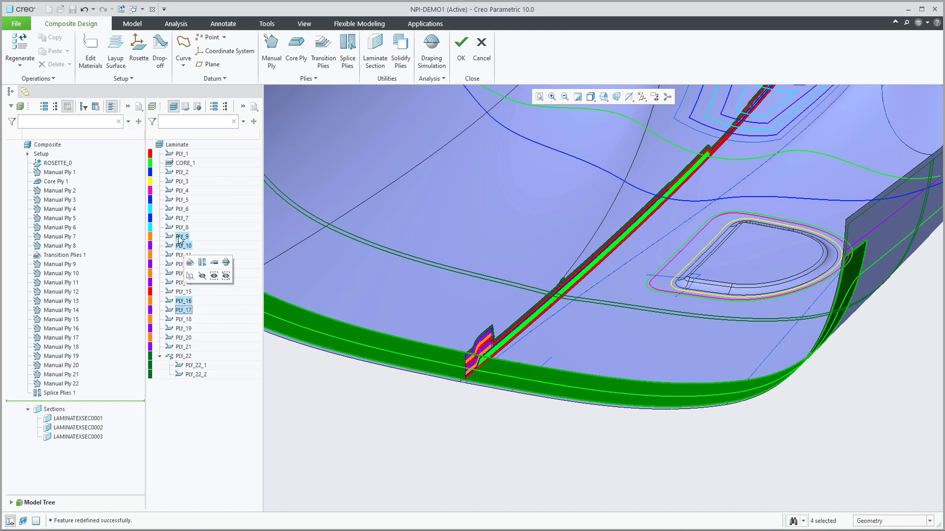
left_click(204, 264)
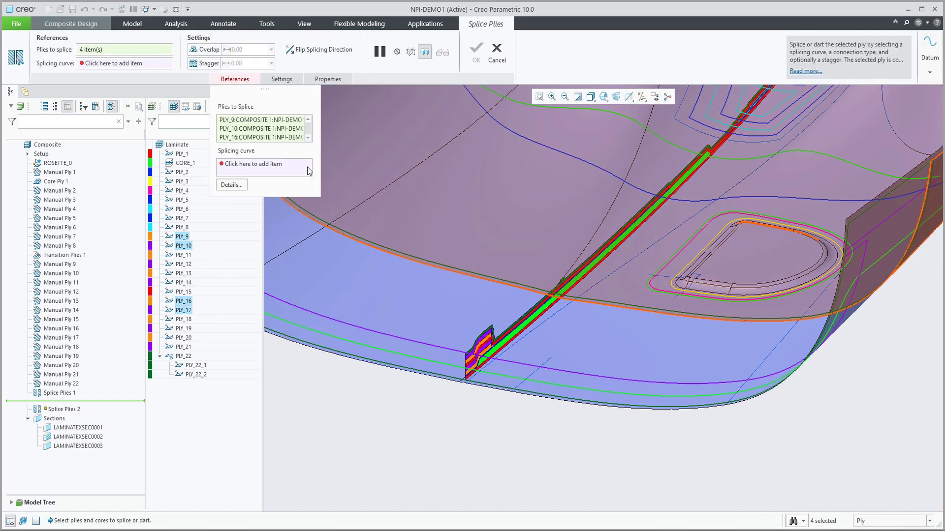
left_click(283, 167)
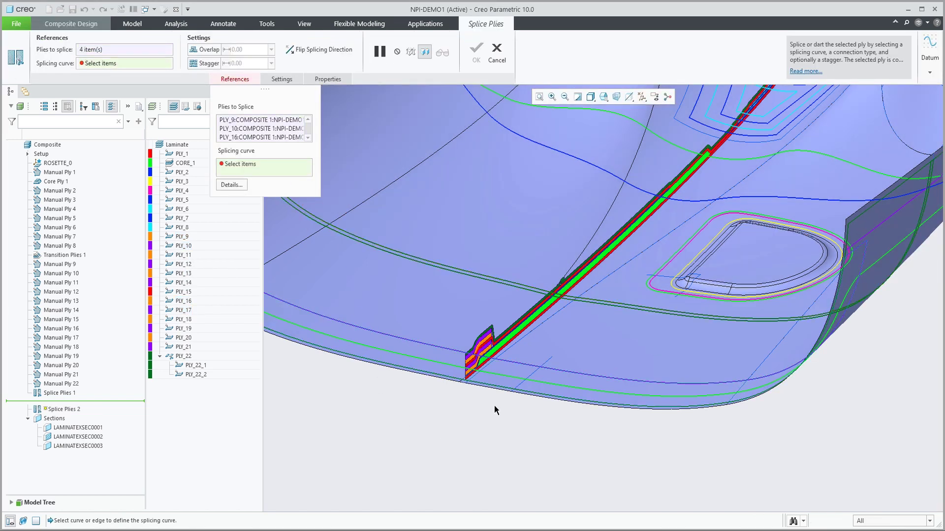
left_click(518, 384)
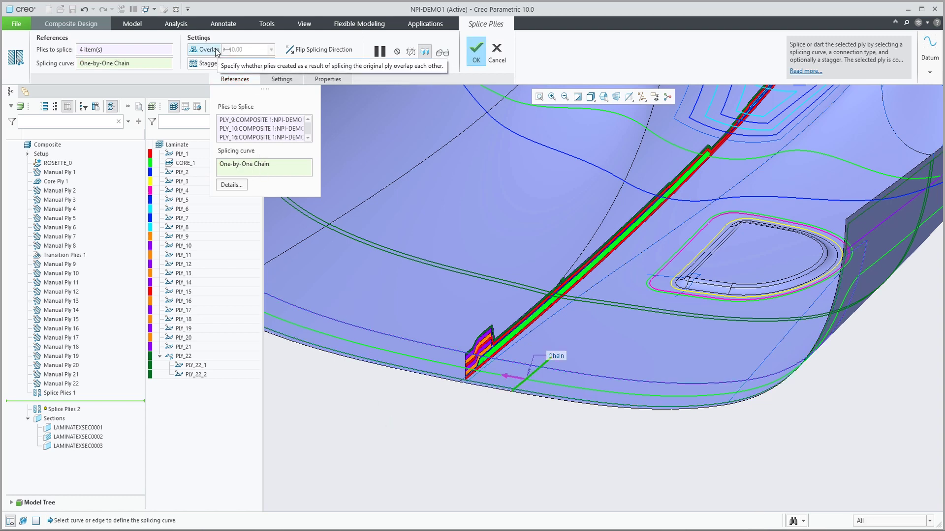
Give the four-ply splice a 10.00 overlap and apply it.
left_click(216, 51)
double_click(250, 50)
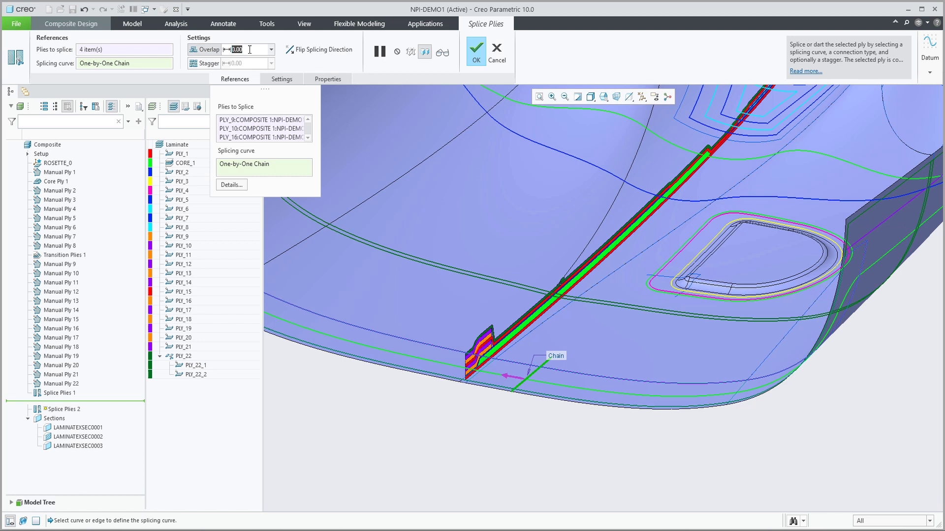
type("10")
key("Return")
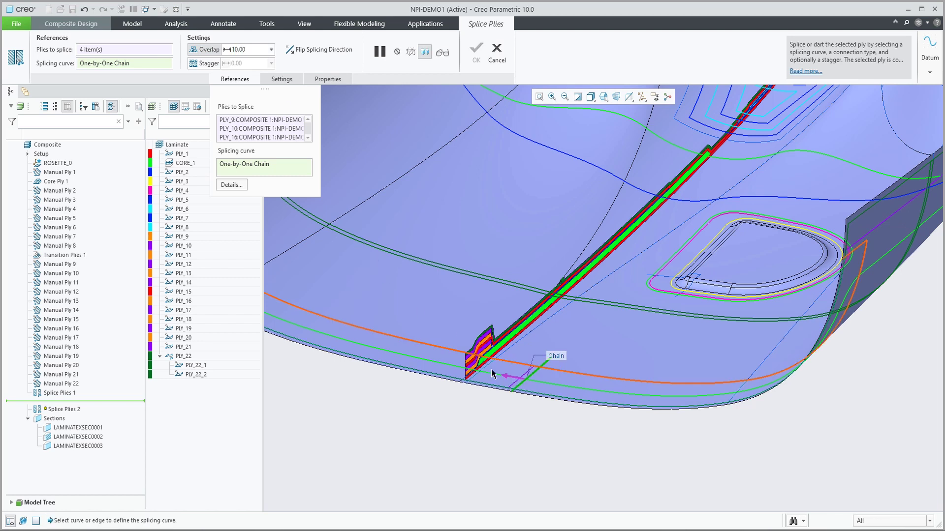
left_click(474, 56)
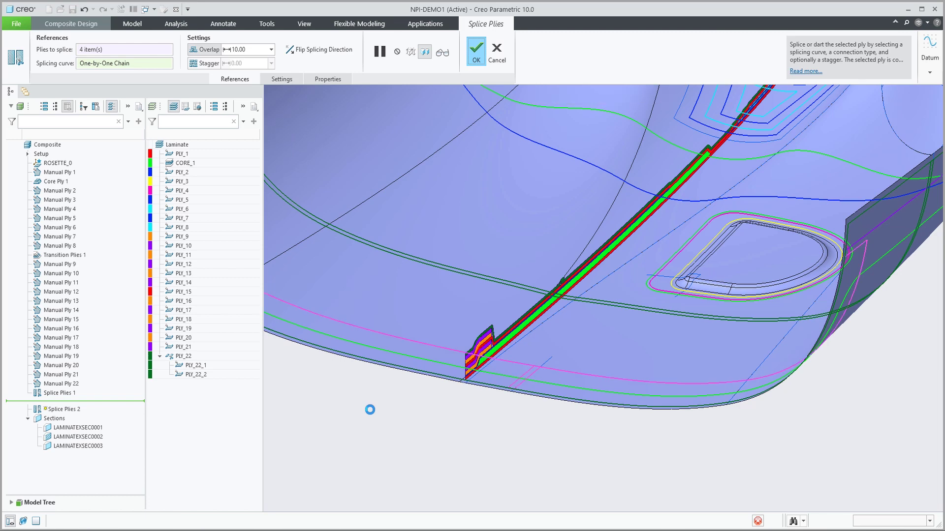
left_click(71, 448)
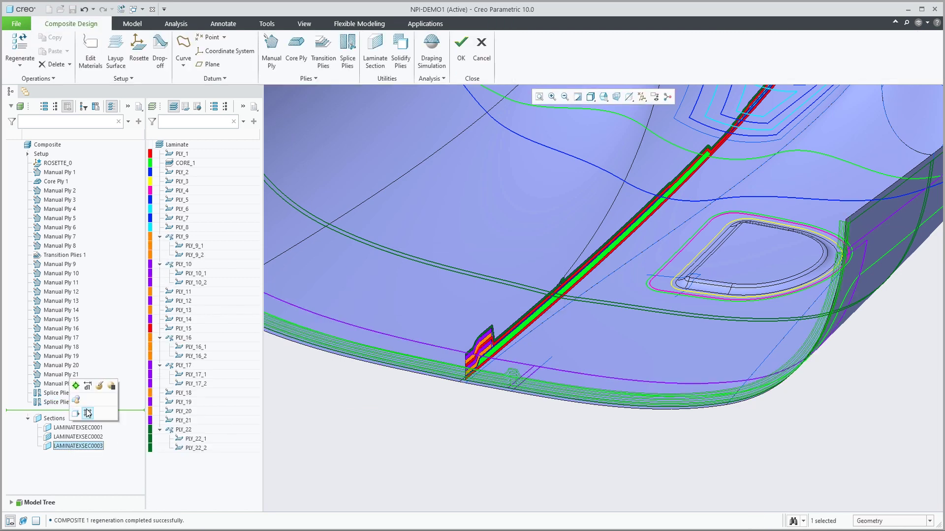
Show section LAMINATEXSEC0002, zoom in on the spliced PLY_9 bump, then select Splice Plies 2.
left_click(79, 437)
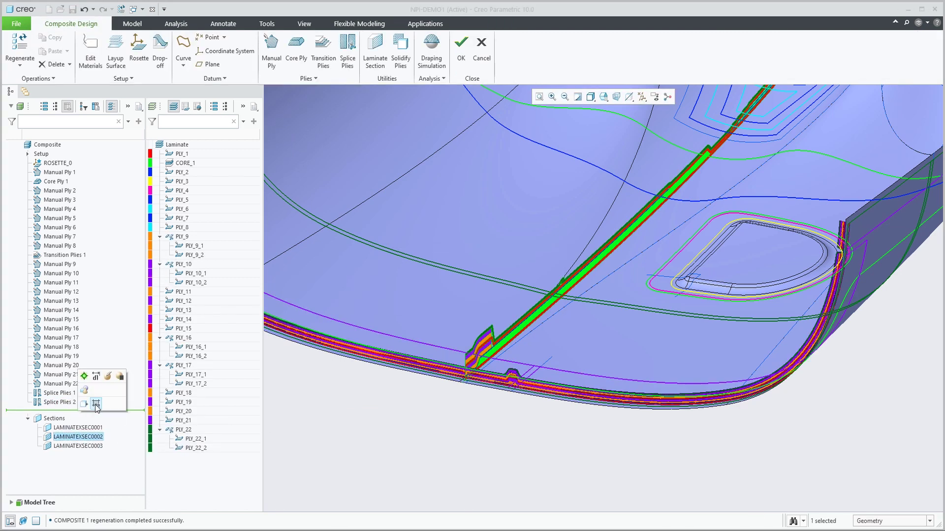
scroll(507, 379, "down", 5)
scroll(533, 397, "down", 4)
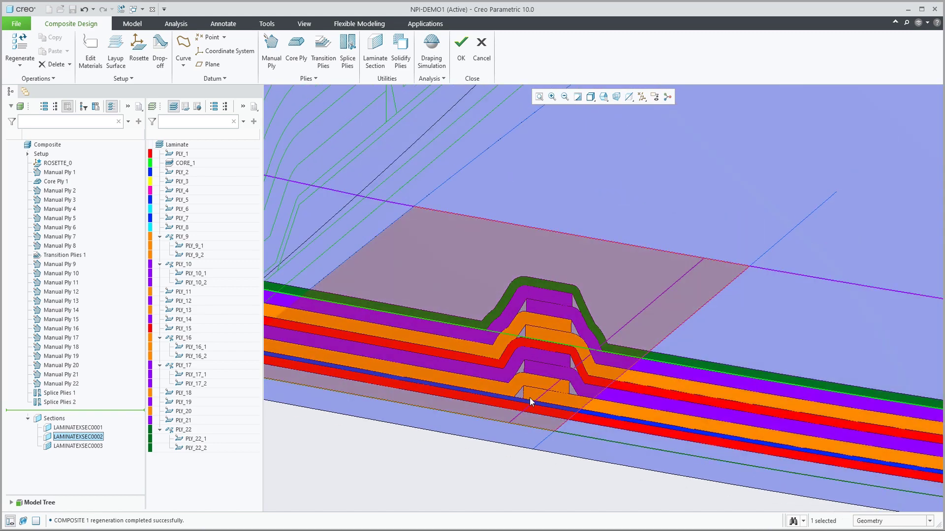
left_click(180, 237)
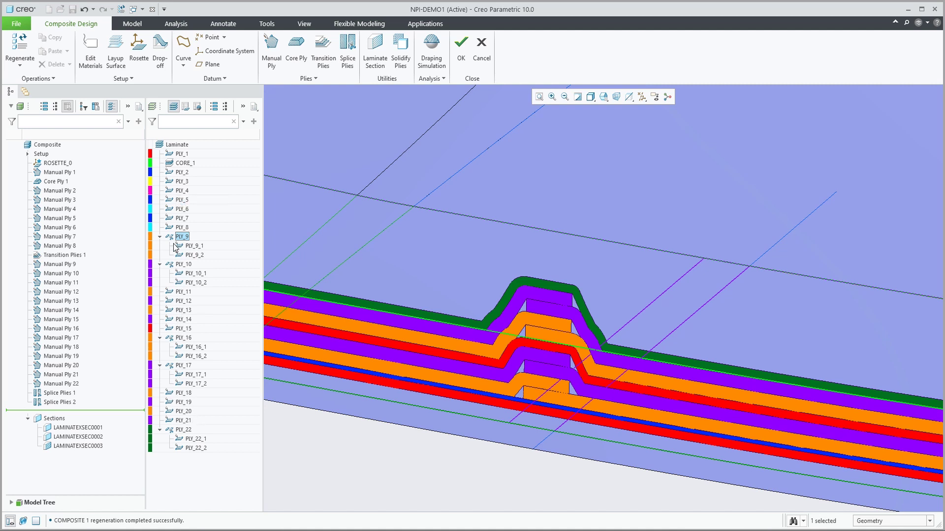
left_click(389, 471)
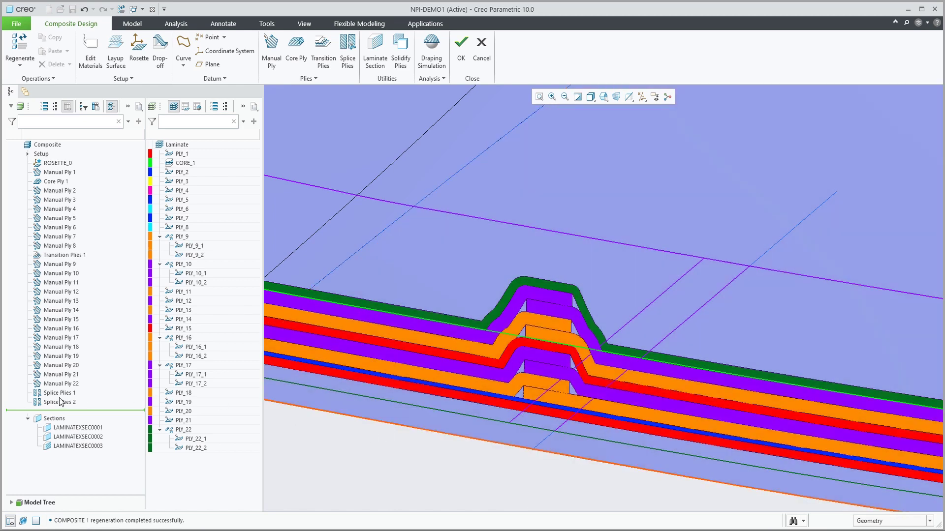
left_click(56, 403)
Edit Splice Plies 2 to add a stagger of 20 and finish the feature.
left_click(75, 340)
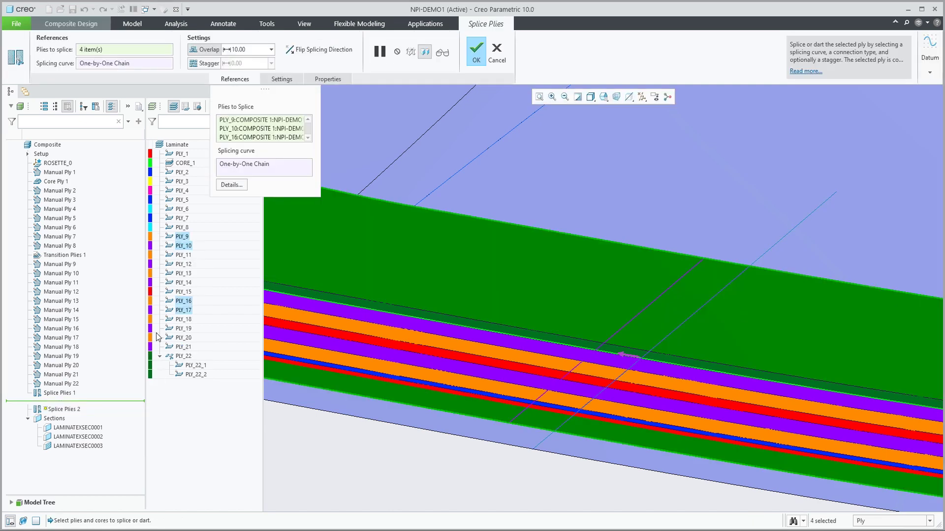
left_click(202, 63)
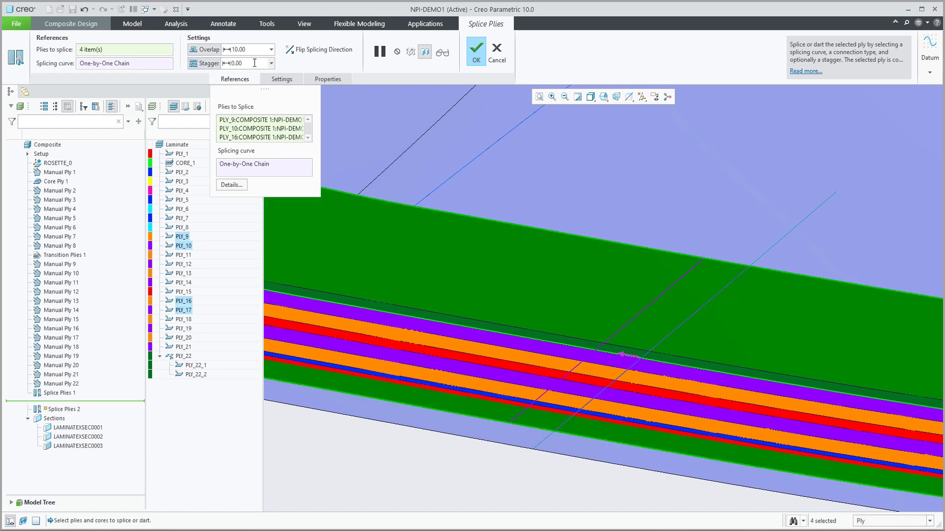
left_click(255, 63)
type("20")
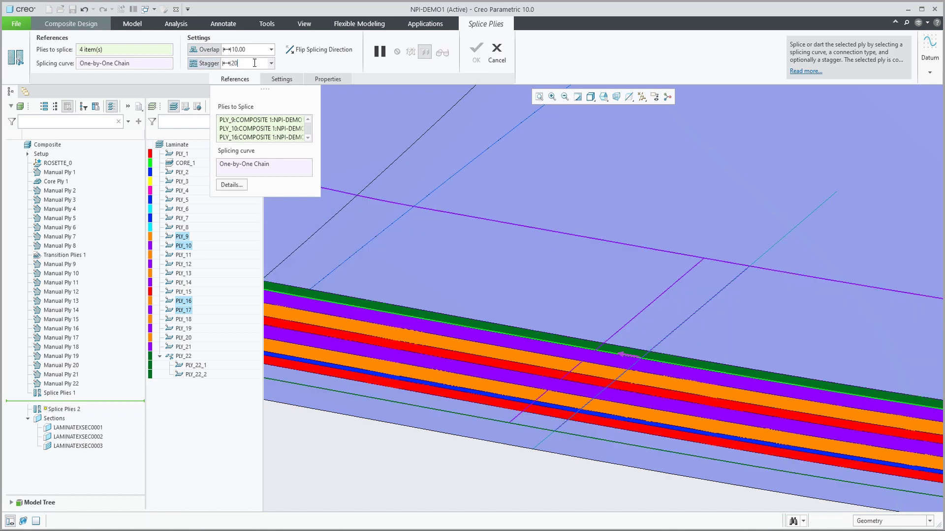
key("Return")
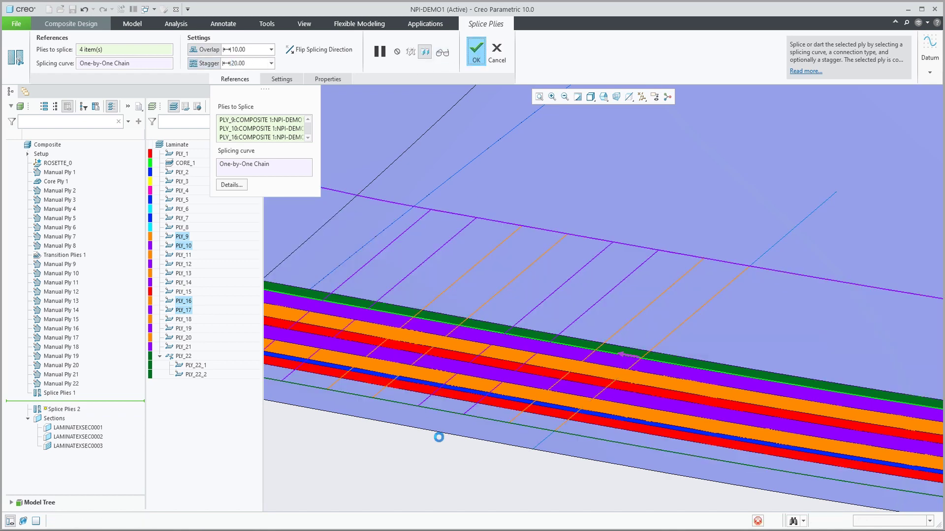
middle_click(517, 492)
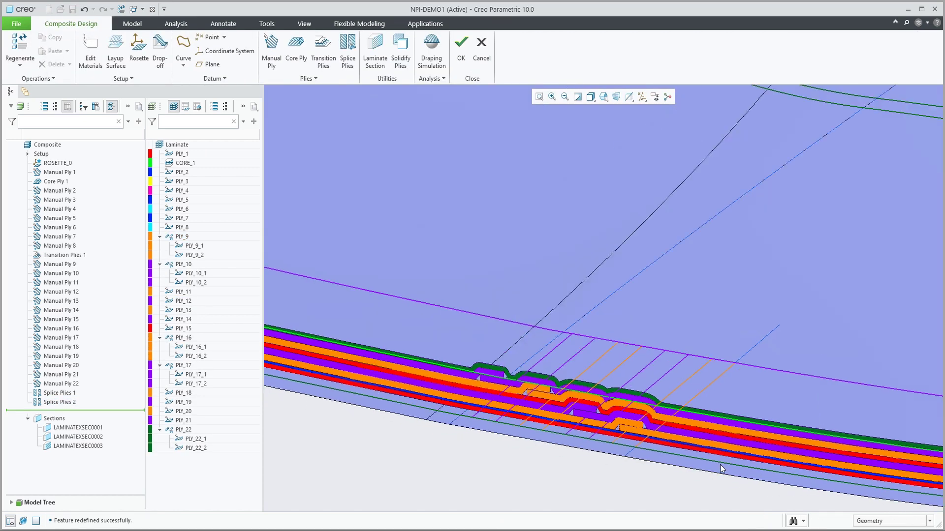
scroll(566, 452, "up", 2)
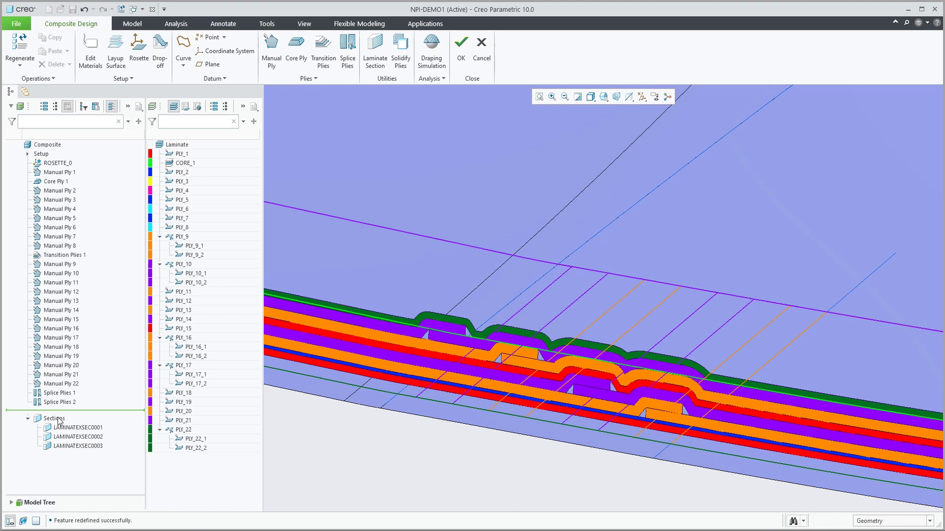
Change section LAMINATEXSEC0003's scale from 2.00 to 1 and confirm.
left_click(77, 447)
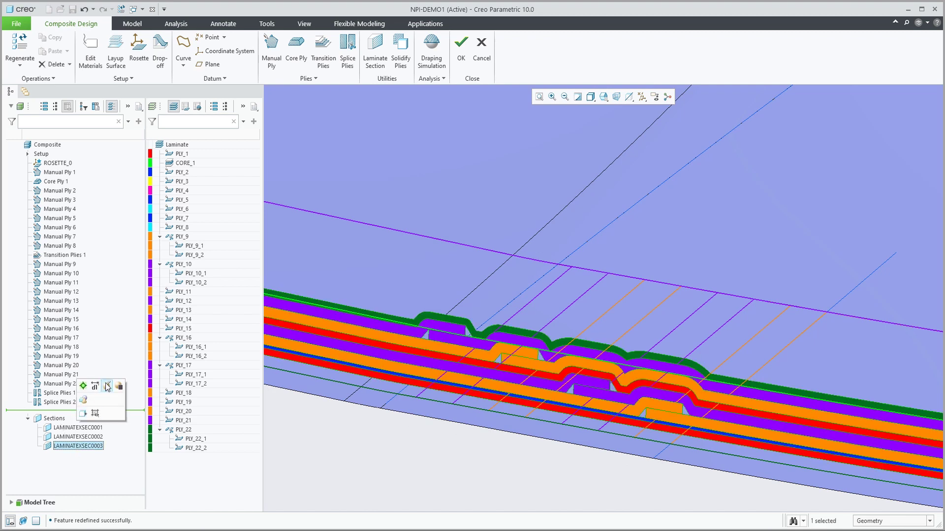
left_click(108, 387)
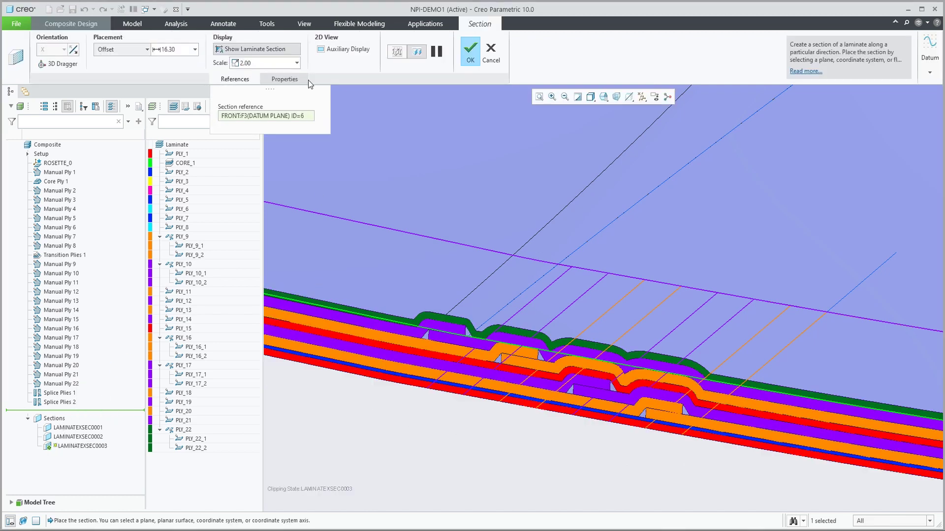
double_click(266, 62)
type("1")
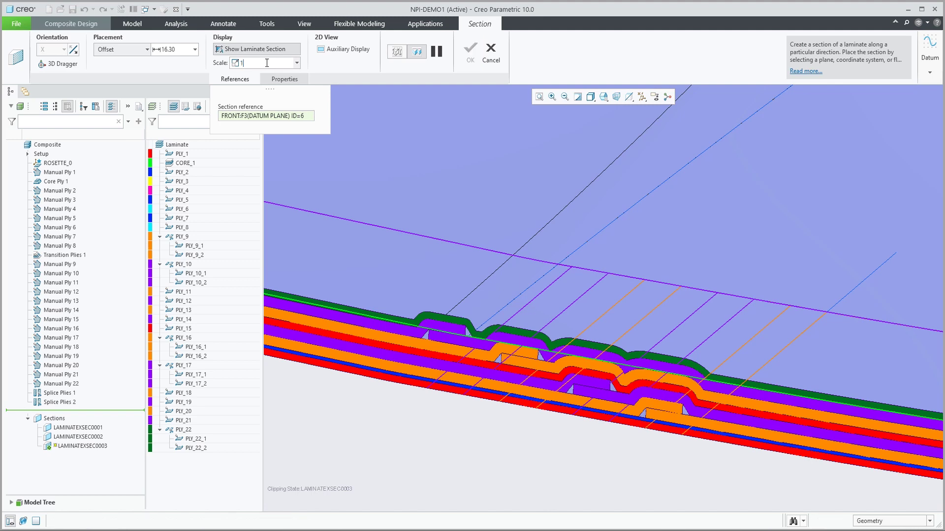
key("Return")
scroll(541, 377, "up", 2)
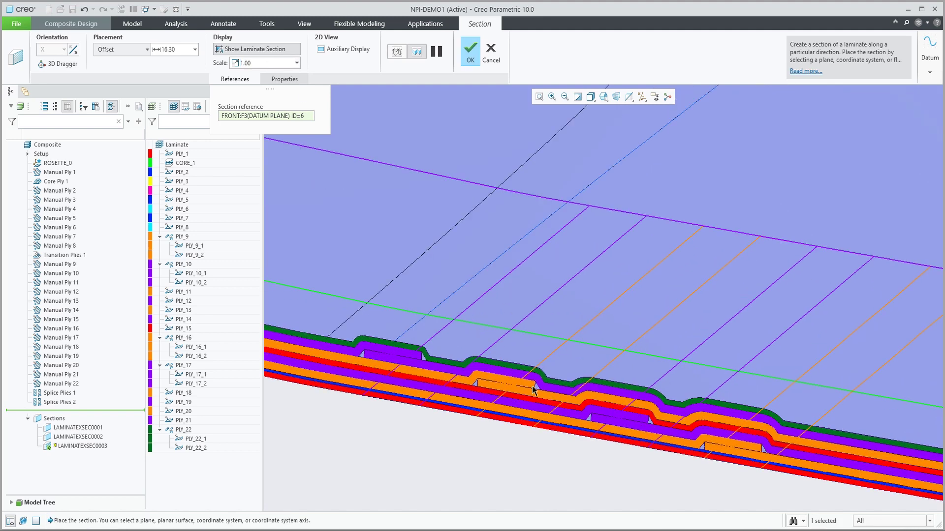
left_click(471, 57)
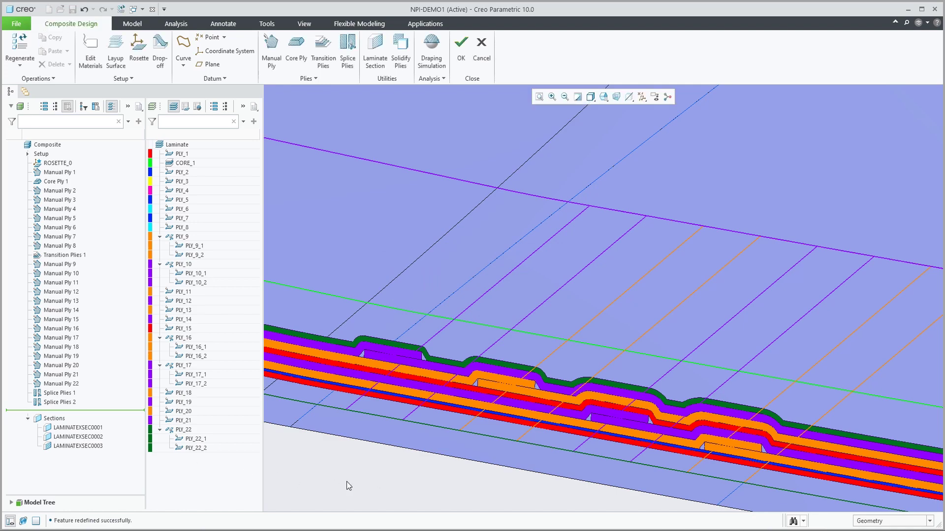
Rotate and zoom the model until the D-shaped pocket faces forward and fills the view.
middle_click_drag(368, 436, 475, 416)
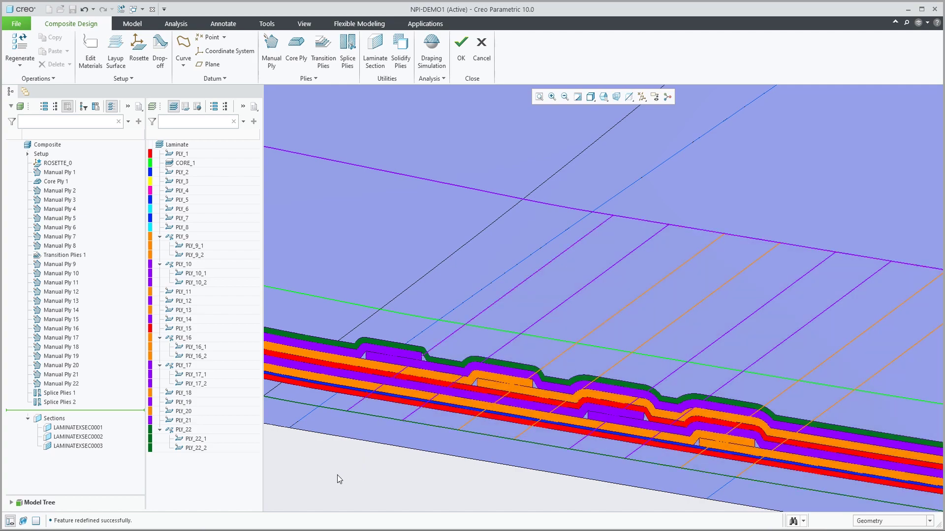
scroll(338, 474, "down", 10)
mouse_move(558, 372)
middle_mouse_down()
mouse_move(556, 352)
mouse_move(561, 374)
middle_mouse_up()
scroll(568, 351, "up", 10)
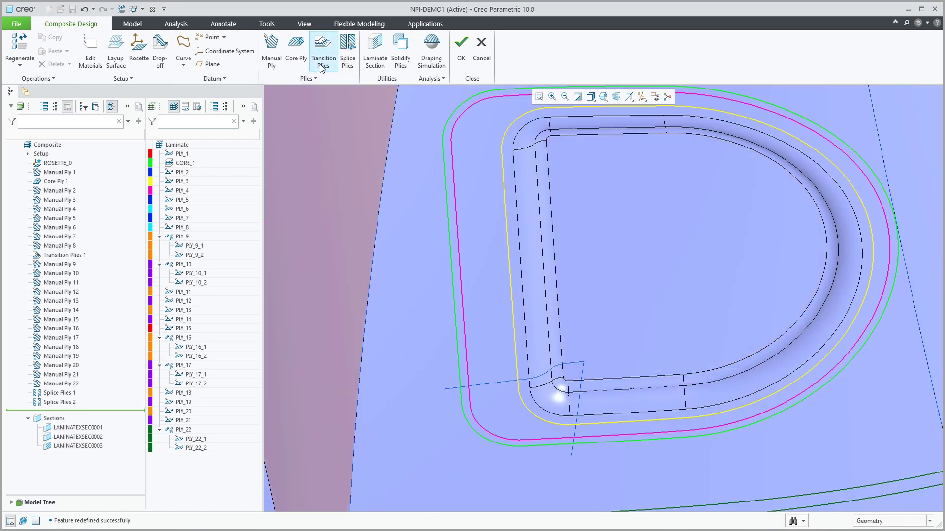
Start a splice of PLY_4 along the pocket-corner curve.
left_click(348, 60)
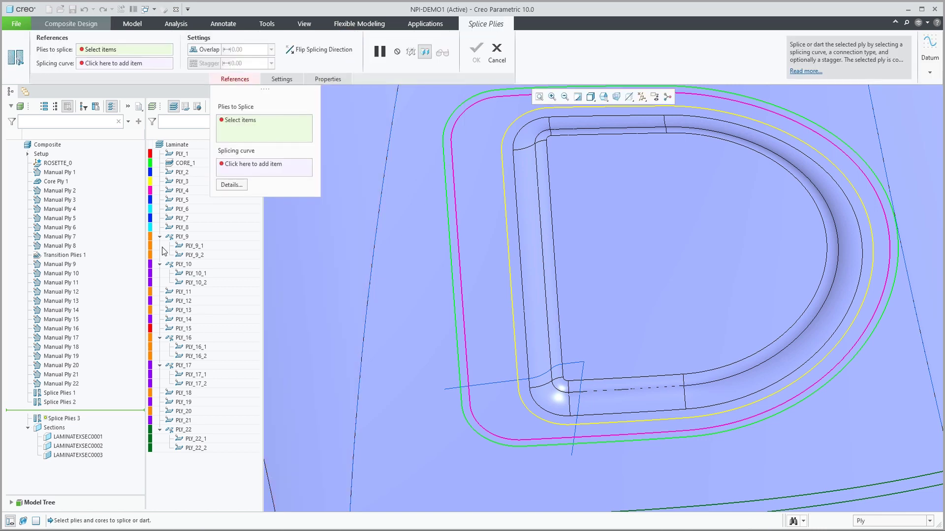
left_click(180, 191)
left_click(267, 167)
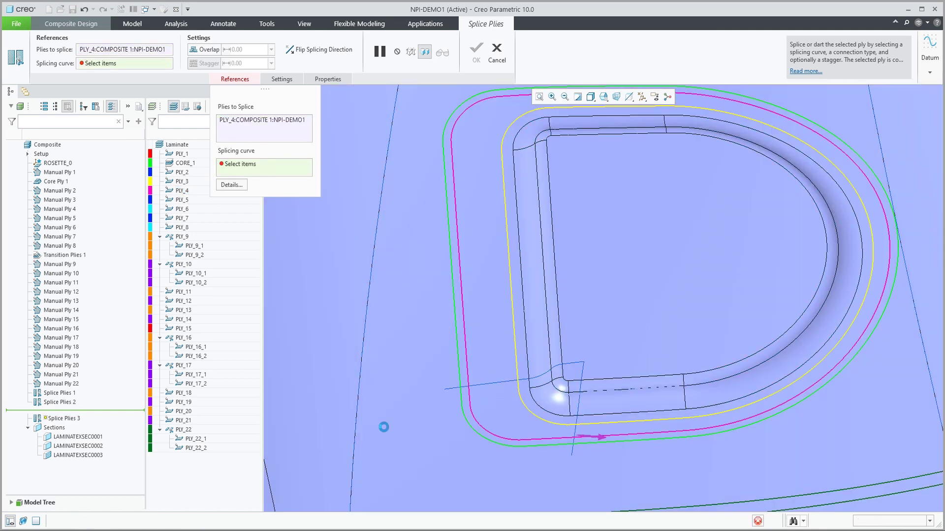
left_click(490, 386)
scroll(538, 406, "up", 2)
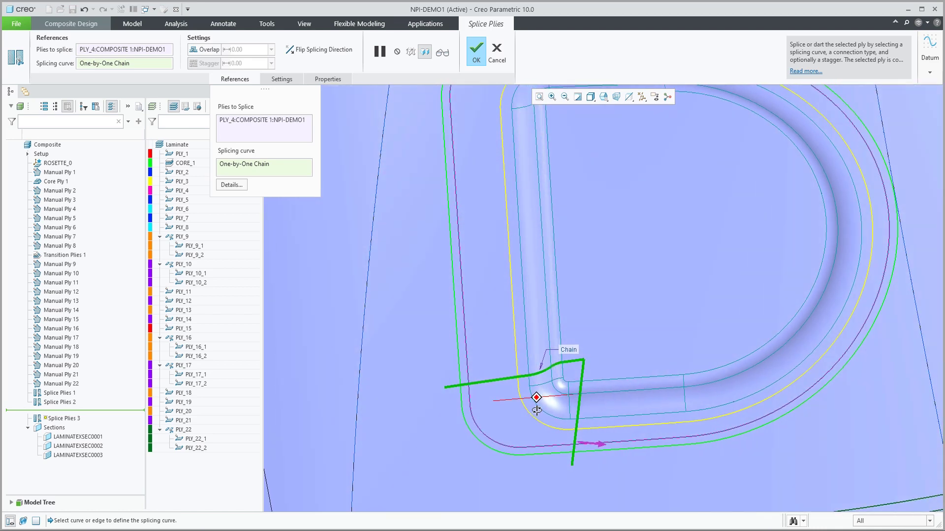
Set a 5.00 overlap, flip the direction and back, and finish the PLY_4 splice.
left_click(209, 52)
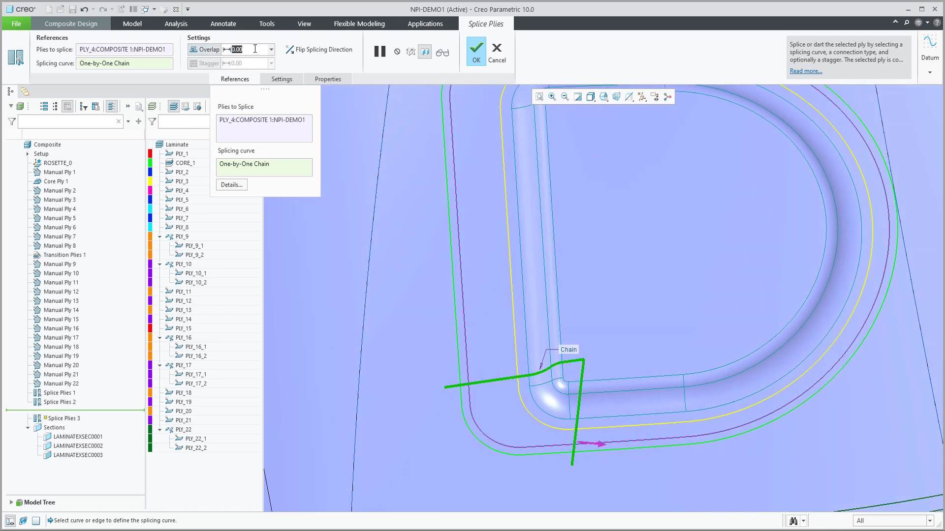
type("5")
key("Return")
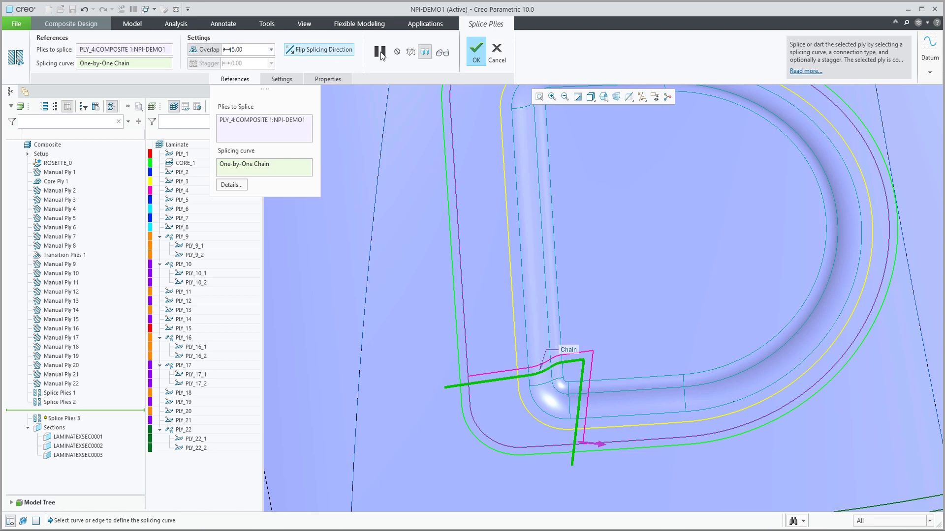
left_click(326, 52)
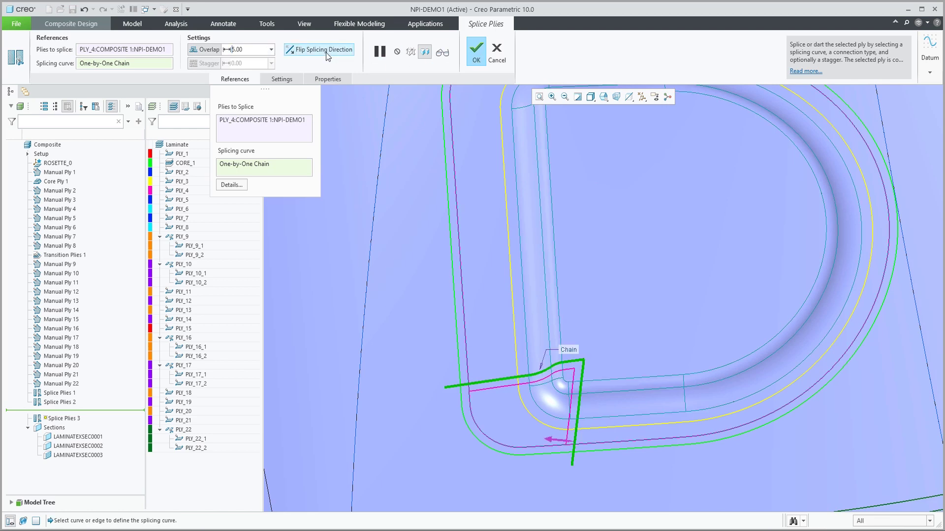
left_click(326, 52)
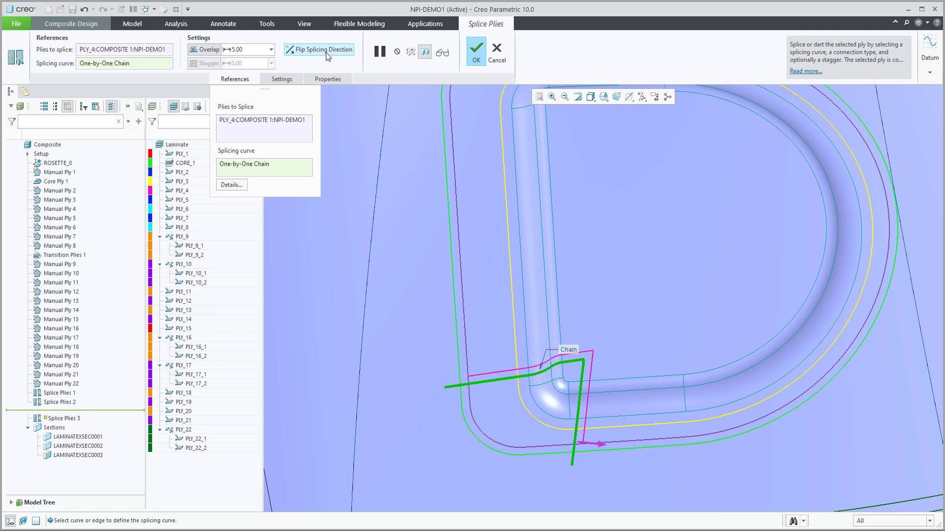
left_click(476, 52)
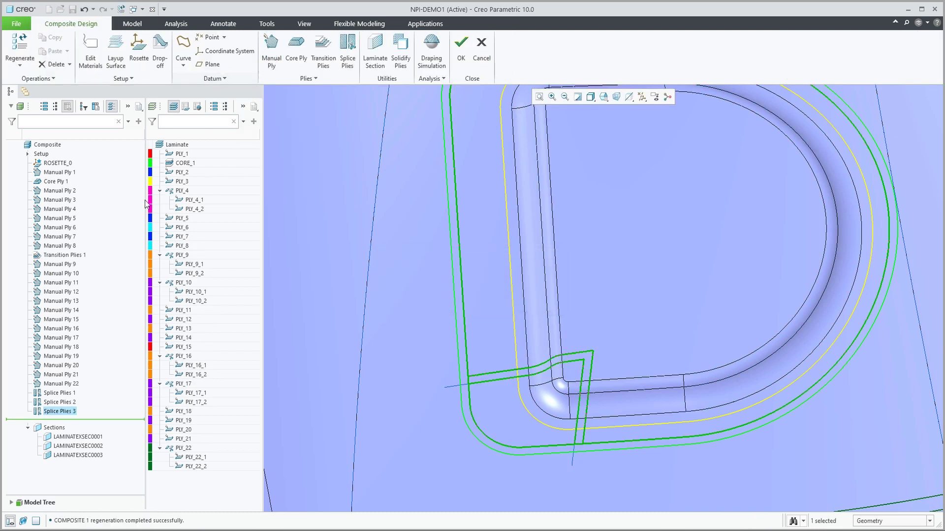
Highlight PLY_4, PLY_4_1 and PLY_4_2, then drag the insert indicator above Splice Plies 3.
left_click(195, 200)
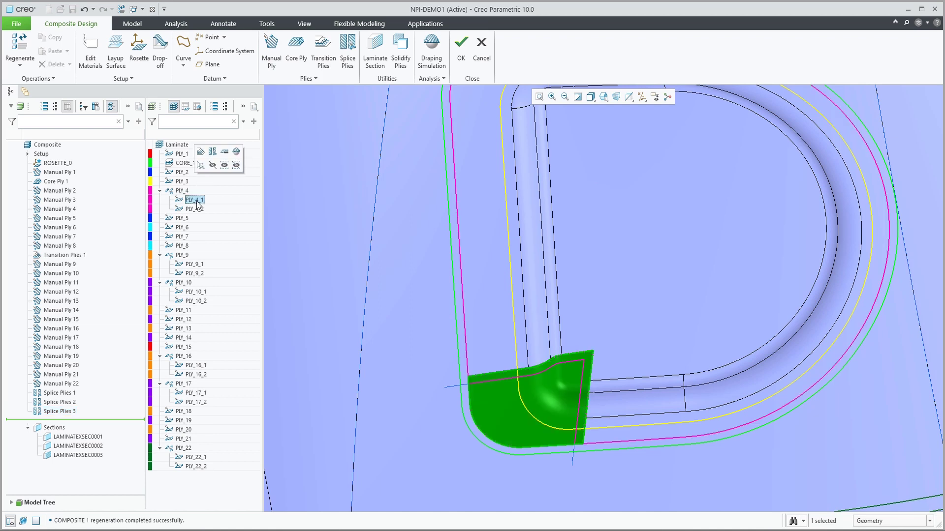
left_click(195, 211)
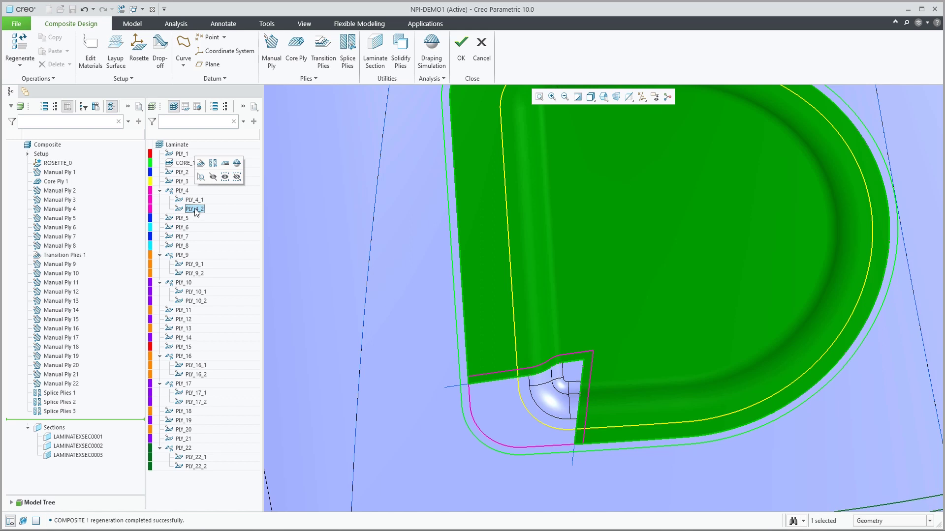
left_click(180, 192)
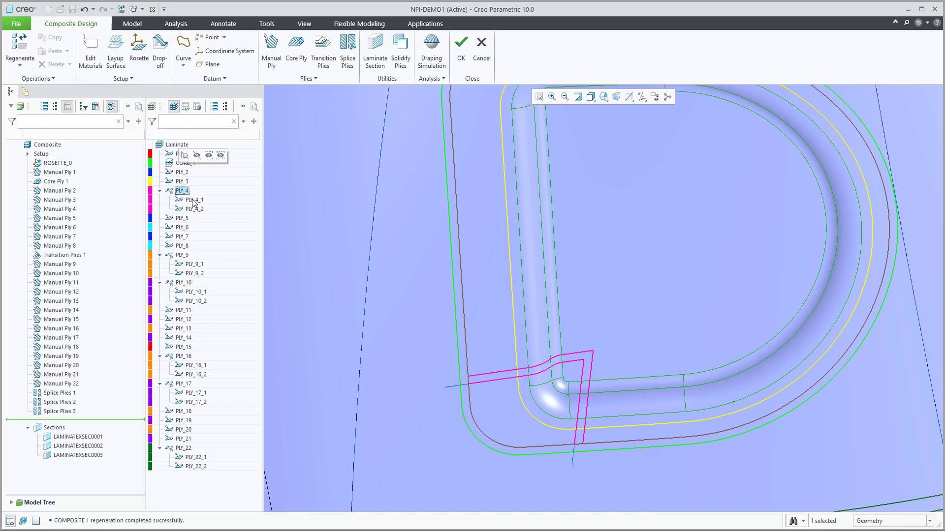
left_click(193, 201)
left_click(195, 210)
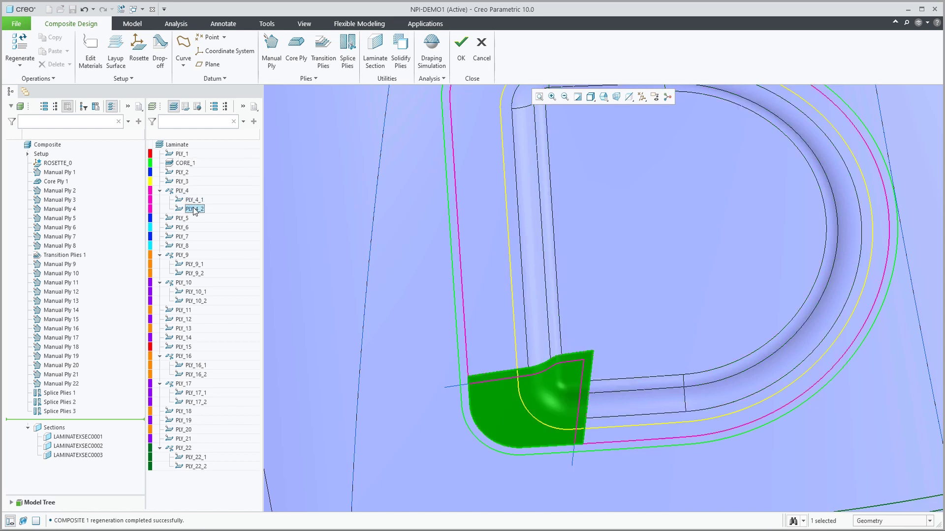
left_click(69, 412)
left_click_drag(69, 412, 67, 409)
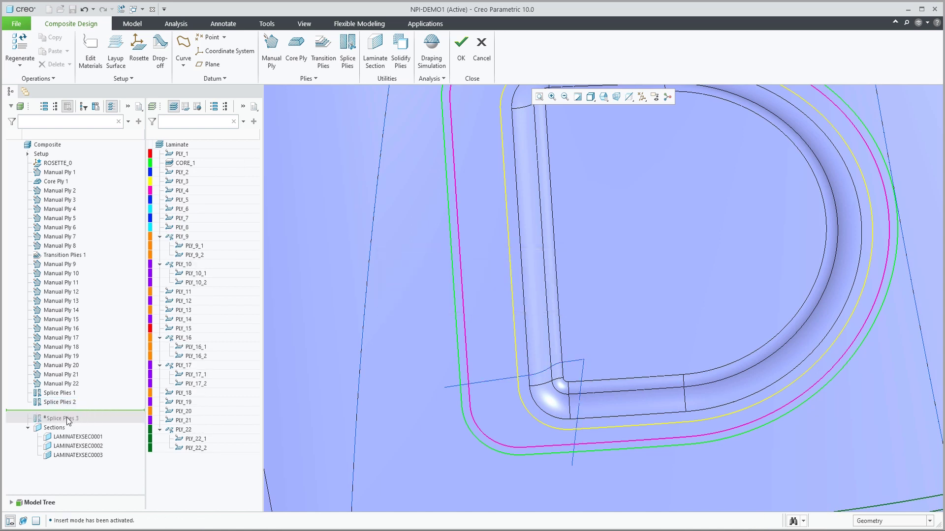
Check that PLY_4 is unsplit, then move the insert indicator below Splice Plies 3 to regenerate.
left_click(179, 192)
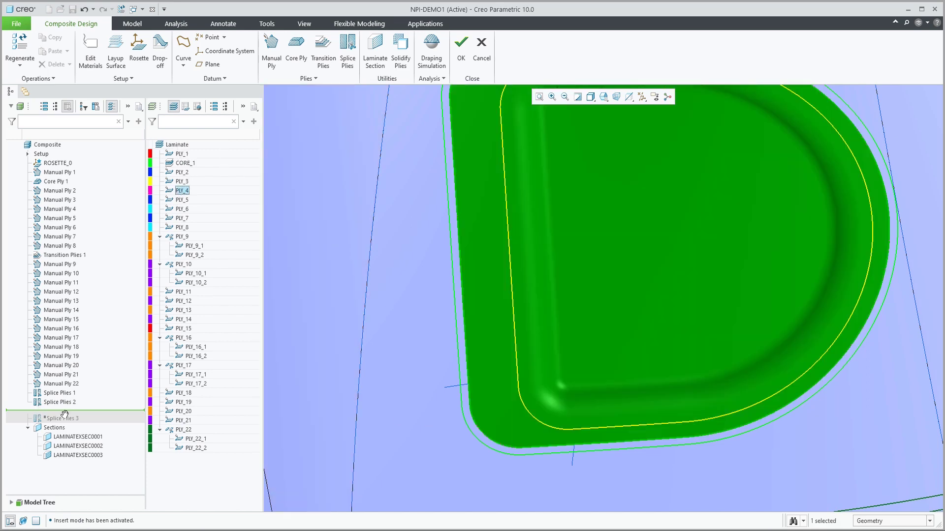
left_click_drag(65, 415, 61, 420)
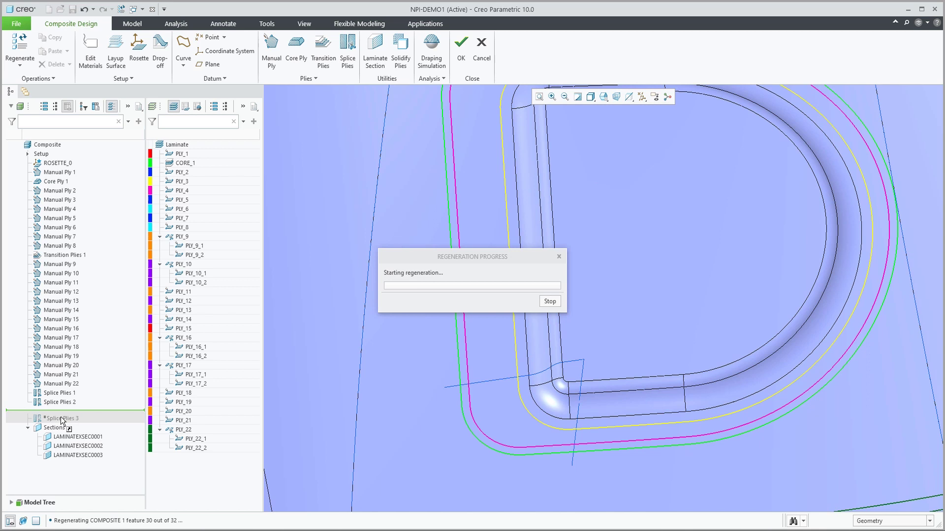